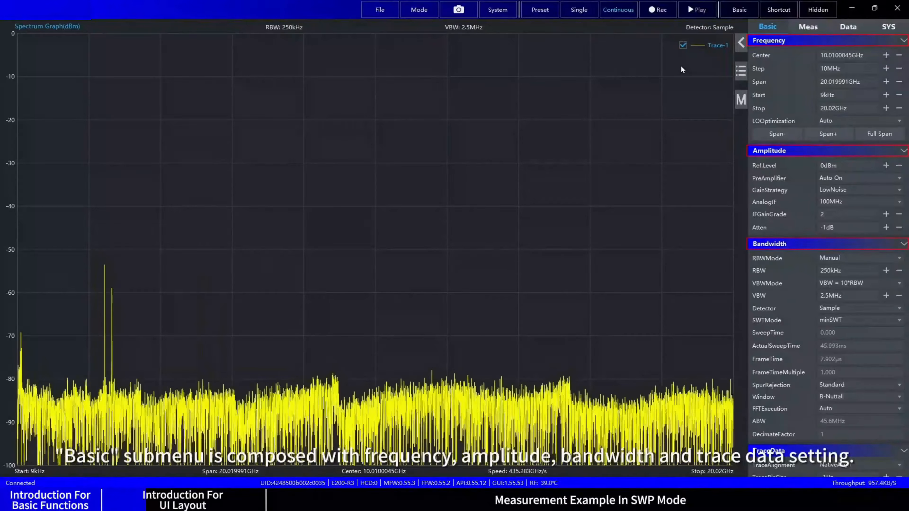
# Step: Look through the available measurement types, the trigger, recording and playback settings, and the system clock settings
pyautogui.click(808, 27)
pyautogui.click(804, 46)
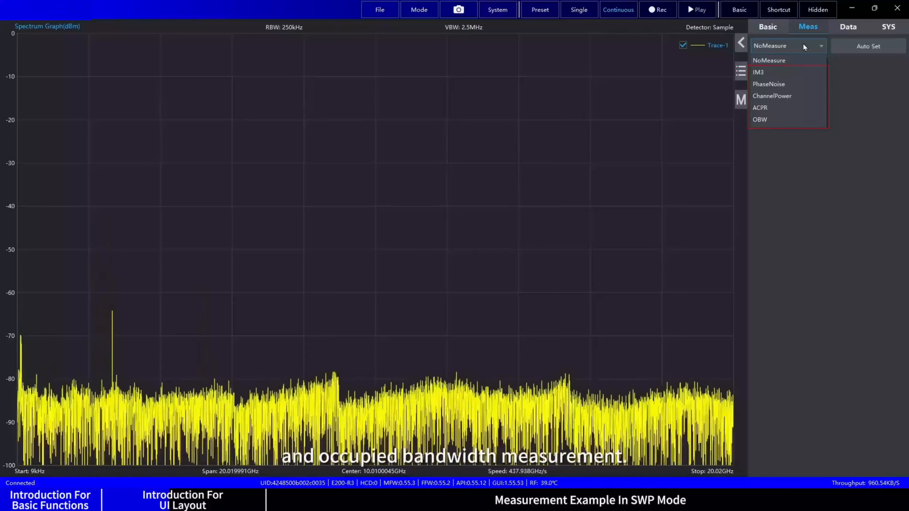
pyautogui.click(846, 28)
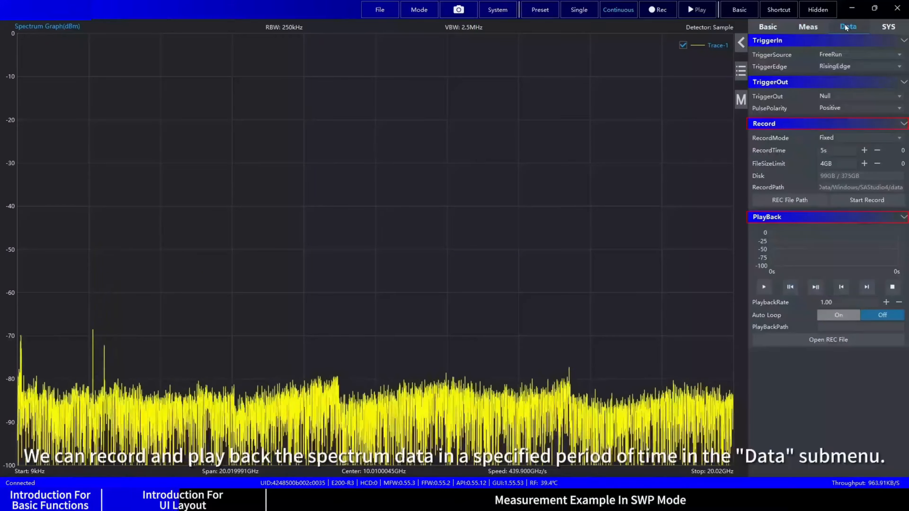
pyautogui.click(890, 31)
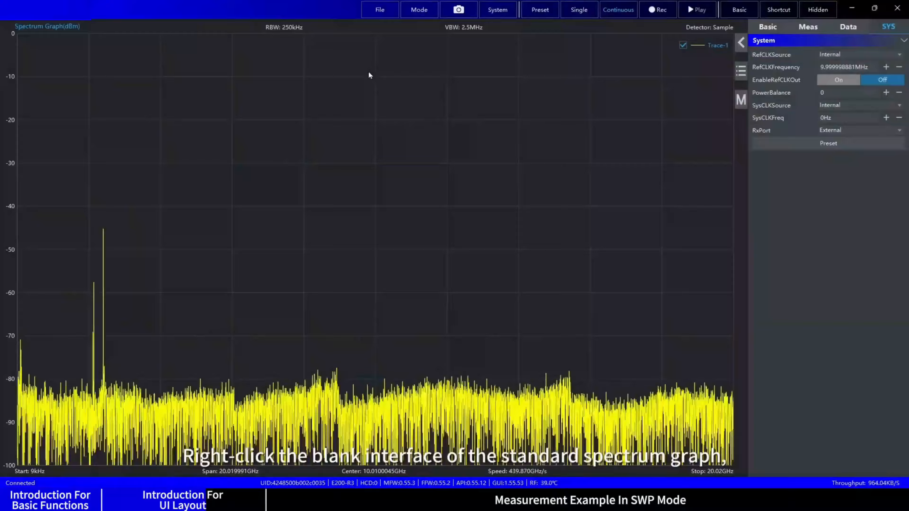
# Step: Examine the spectrum graph's additional menu and the view, trace and marker settings of the chart
pyautogui.rightClick(367, 72)
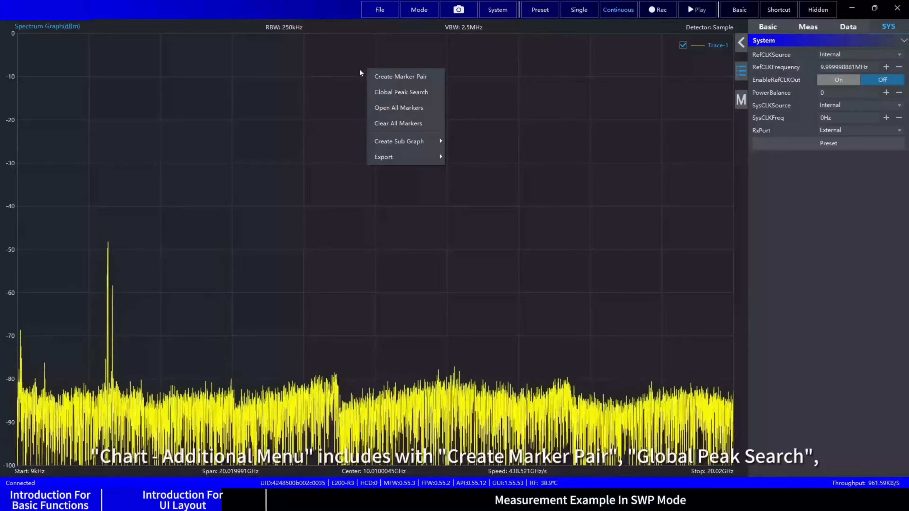
pyautogui.moveTo(383, 143)
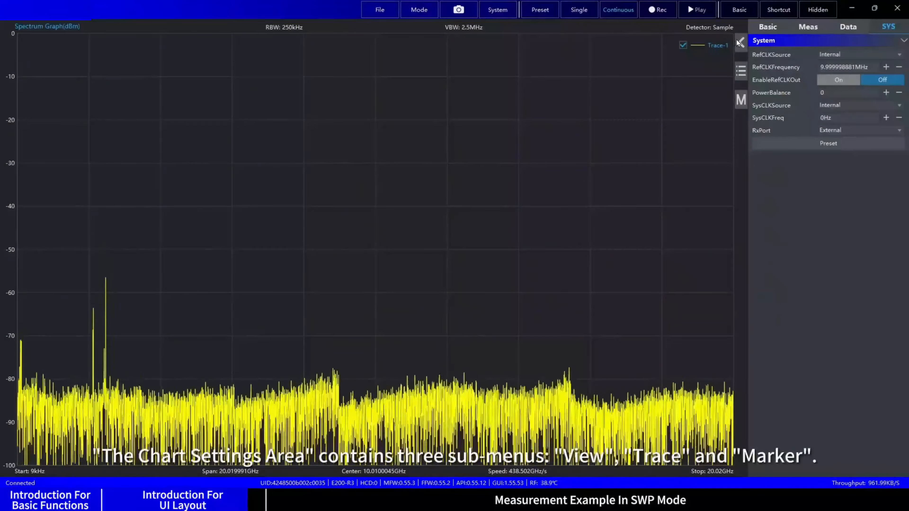
pyautogui.click(738, 41)
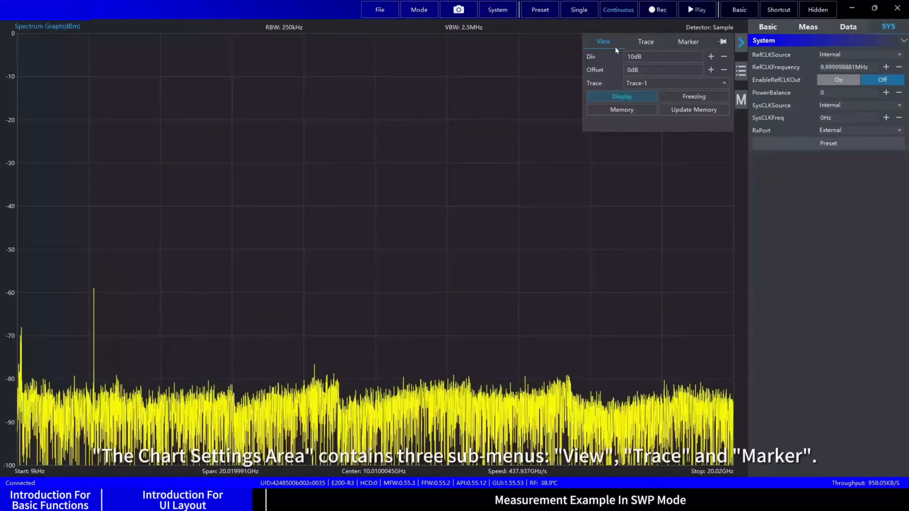
pyautogui.click(646, 44)
pyautogui.click(696, 43)
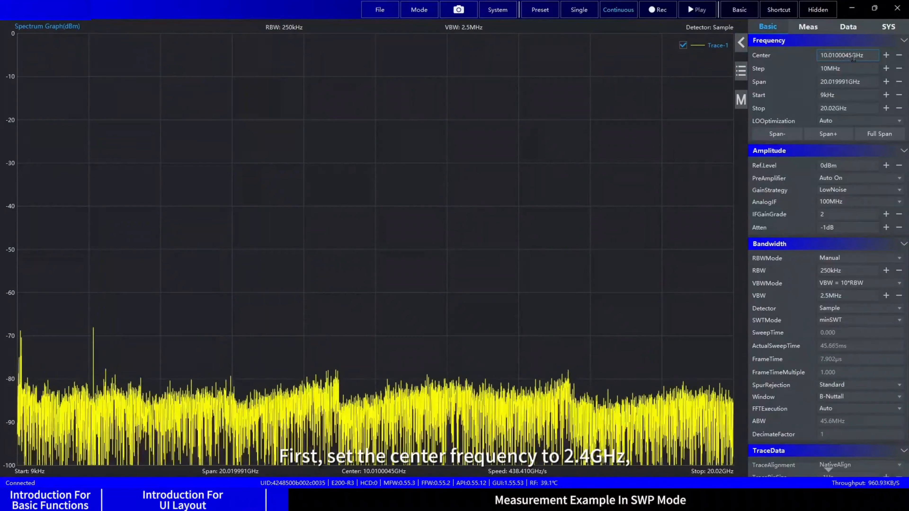
# Step: Set the center frequency to 2.4 GHz and the span to 300 MHz
pyautogui.moveTo(843, 56); pyautogui.dragTo(799, 56)
pyautogui.write('2.4GHz')
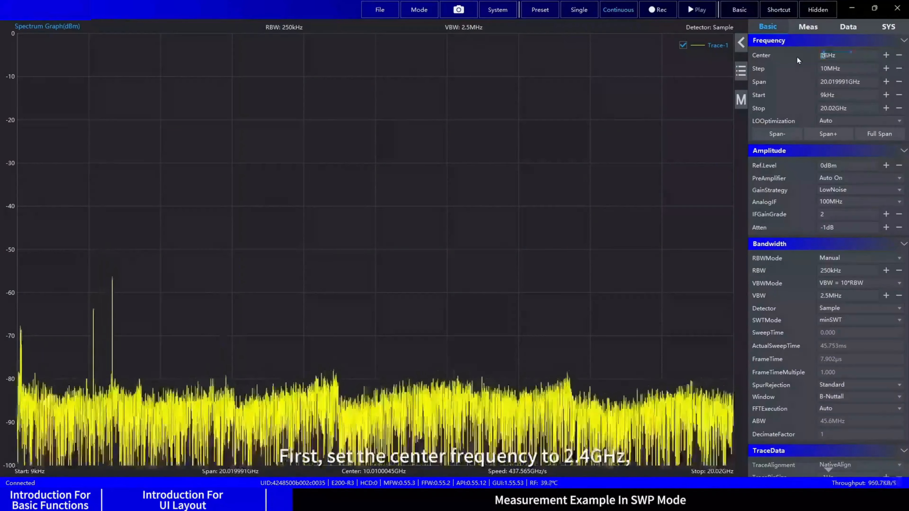
pyautogui.press('Return')
pyautogui.moveTo(851, 82); pyautogui.dragTo(795, 80)
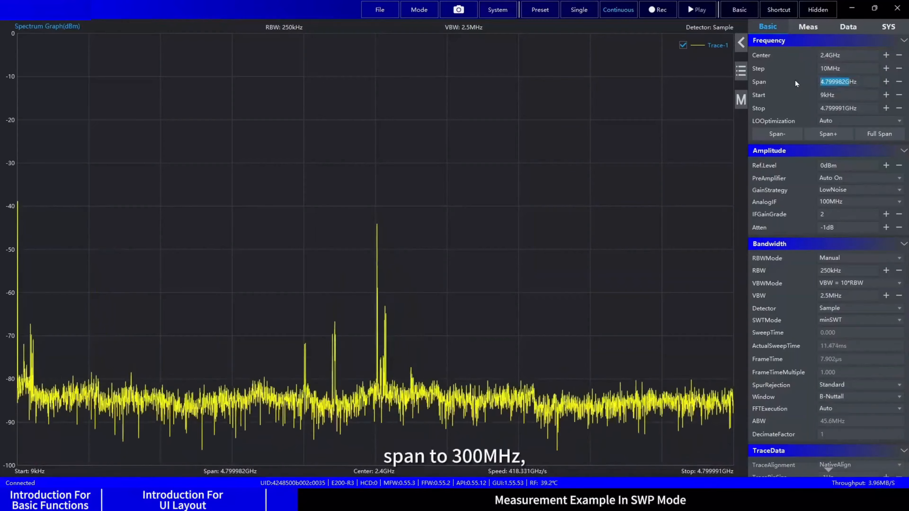
pyautogui.write('300M')
pyautogui.press('Return')
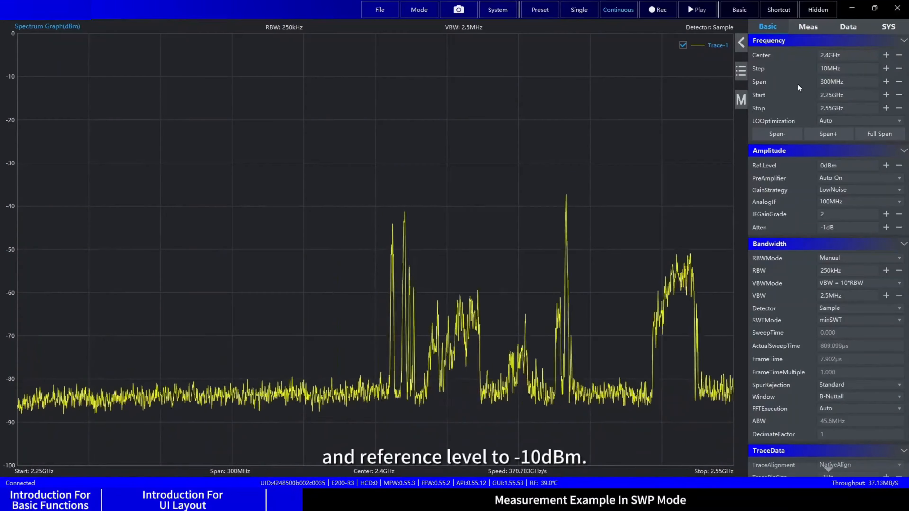
# Step: Lower the reference level to -10 dBm and the RBW to 50 kHz
pyautogui.click(899, 165)
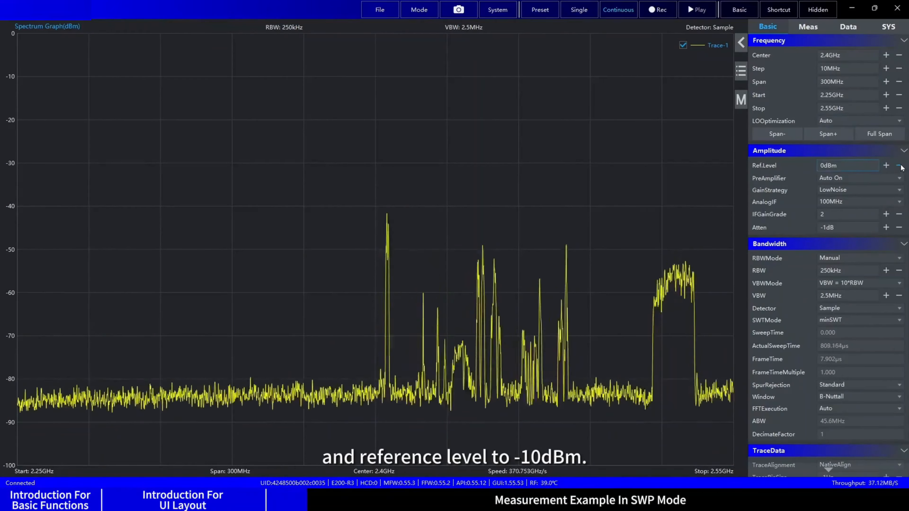
pyautogui.click(899, 270)
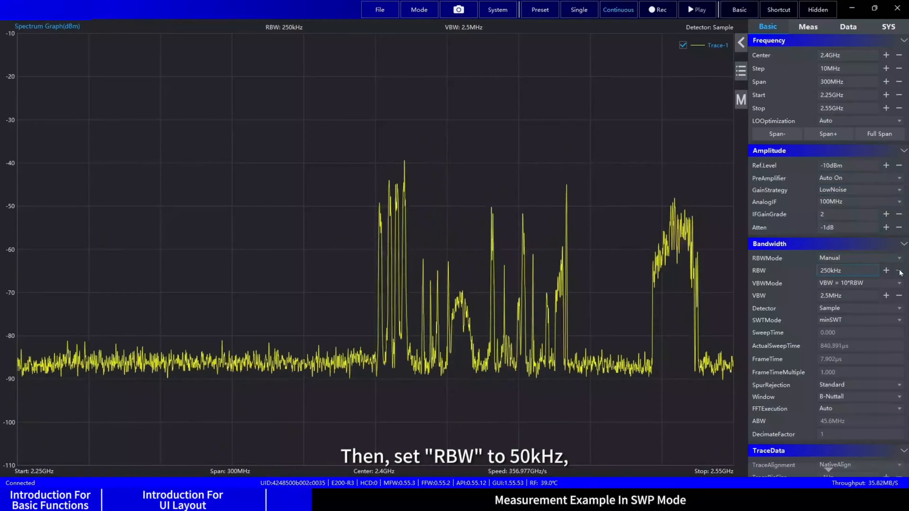
pyautogui.click(899, 271)
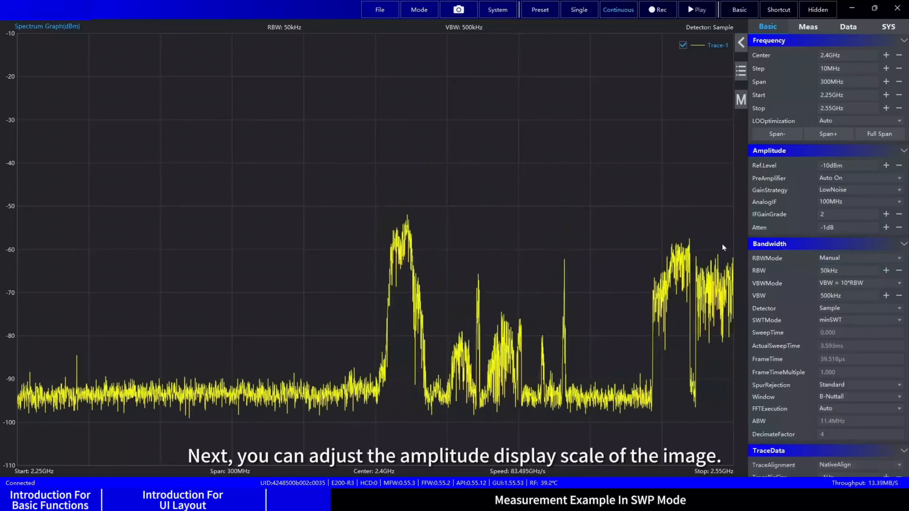
# Step: Set the chart's amplitude scale to 12 dB per division and its offset to -2 dB
pyautogui.click(740, 43)
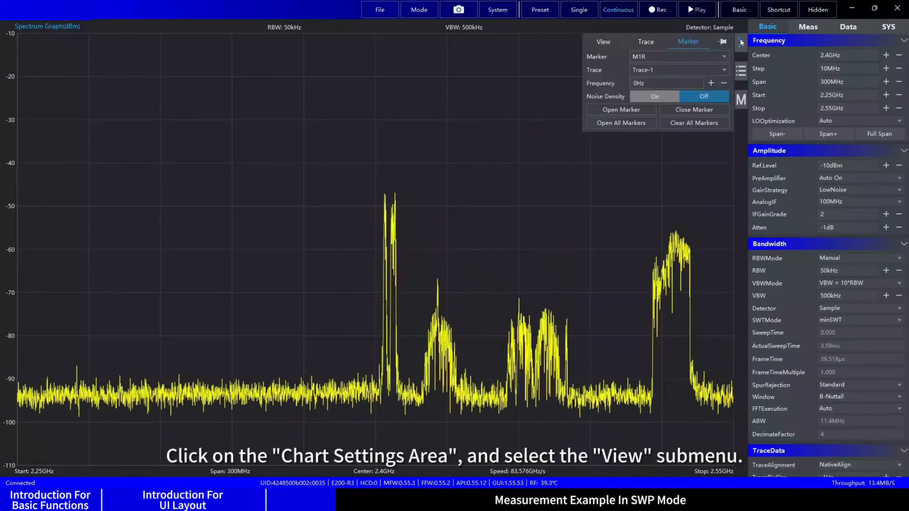
pyautogui.click(611, 42)
pyautogui.click(710, 56)
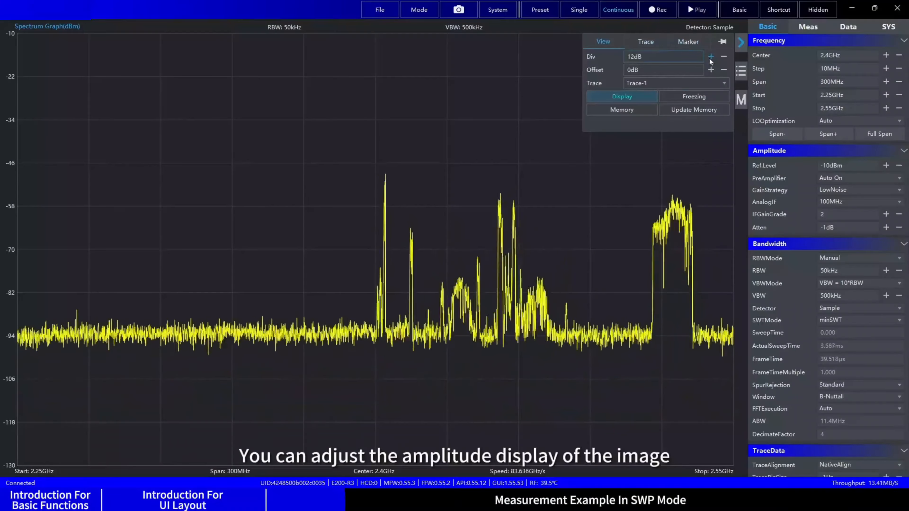
pyautogui.click(723, 70)
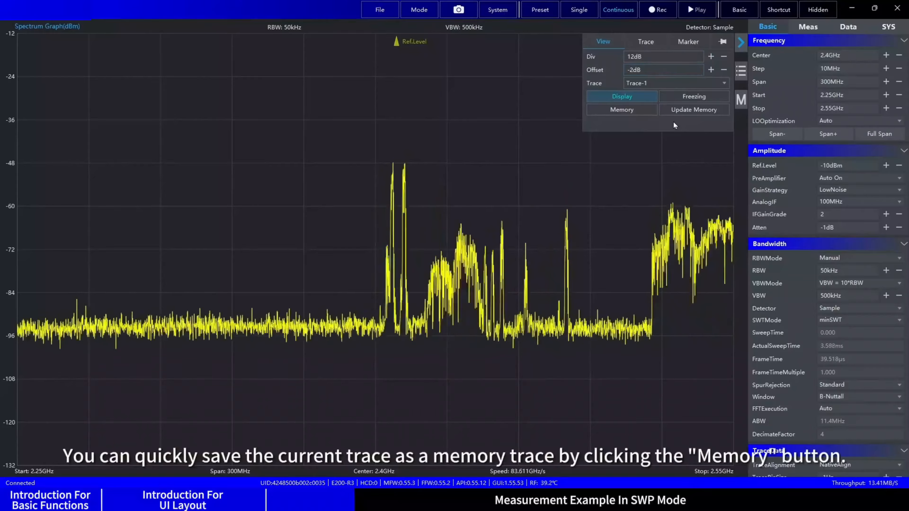
# Step: Save Trace-1 as a memory trace and turn that memory trace off again
pyautogui.click(620, 110)
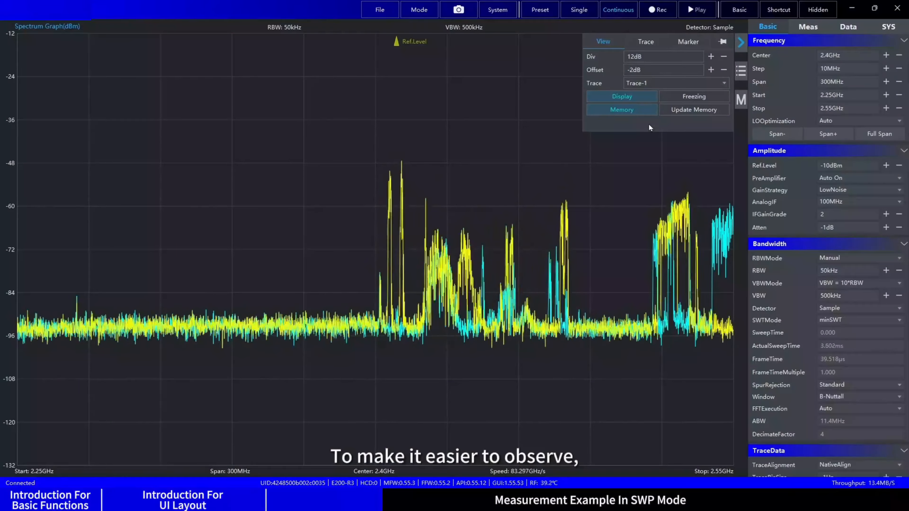
pyautogui.click(636, 113)
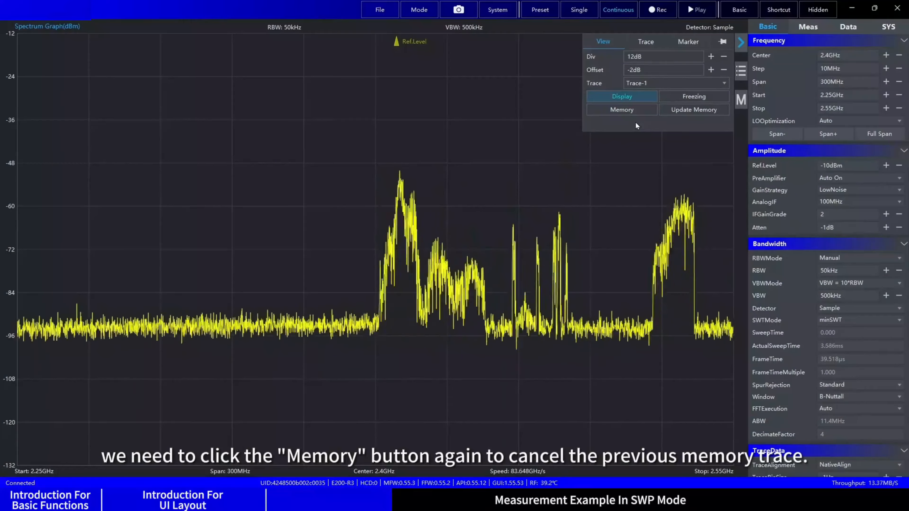
# Step: Add a second trace to the spectrum graph and set its type to MaximumHold
pyautogui.click(644, 42)
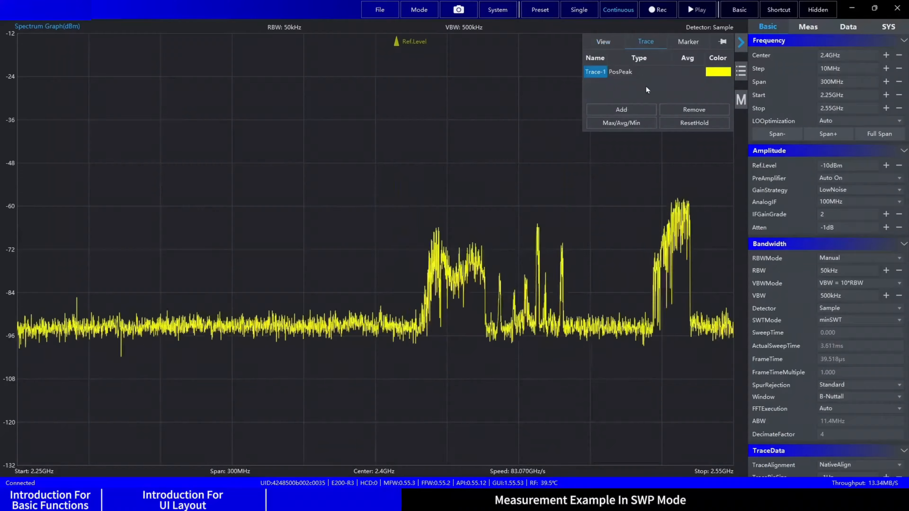
pyautogui.click(640, 108)
pyautogui.click(630, 84)
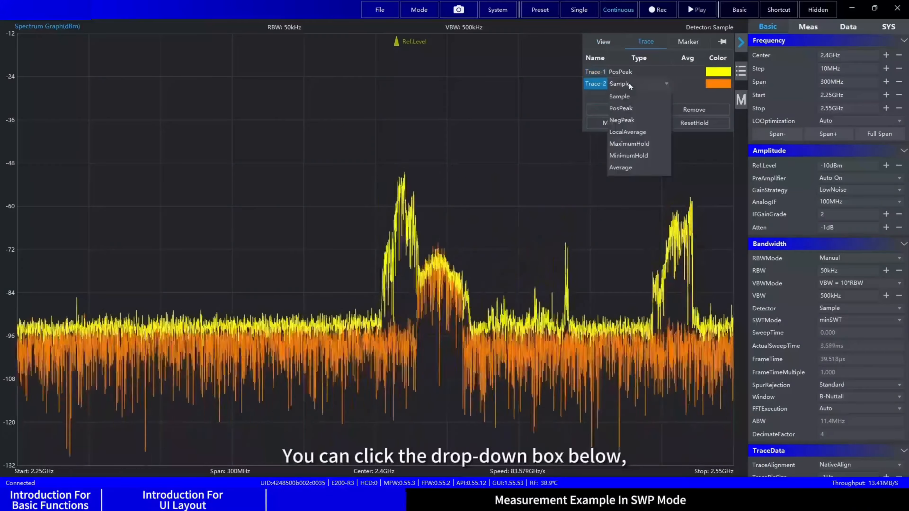
pyautogui.click(631, 144)
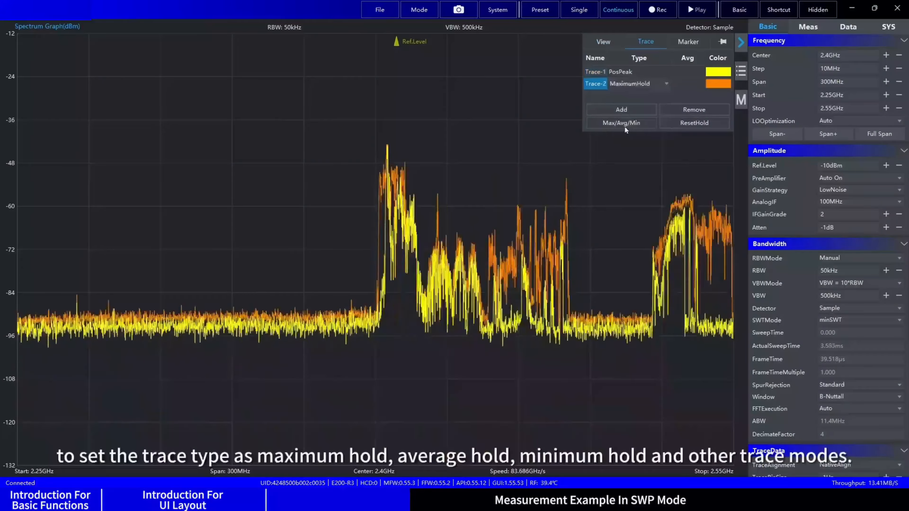
# Step: Add two more traces, the third of type Average and the fourth of type MinimumHold
pyautogui.click(624, 110)
pyautogui.click(625, 95)
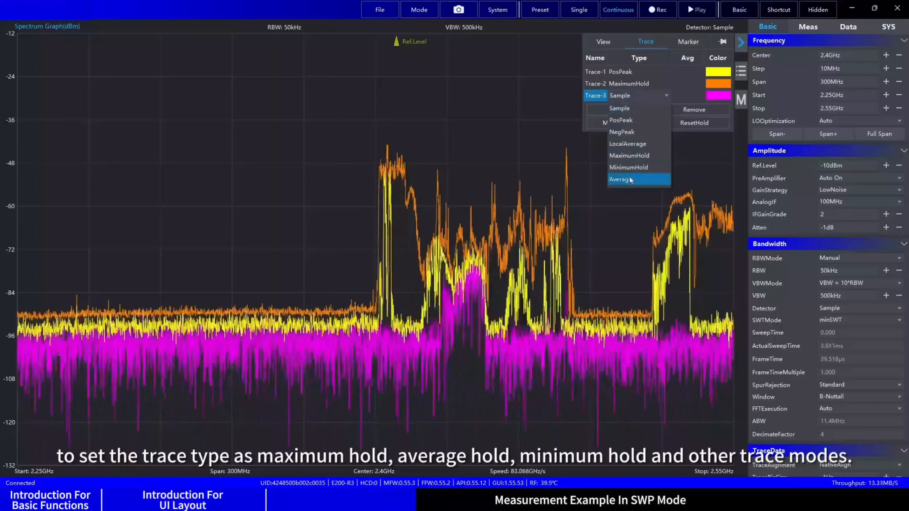
pyautogui.click(627, 179)
pyautogui.click(621, 110)
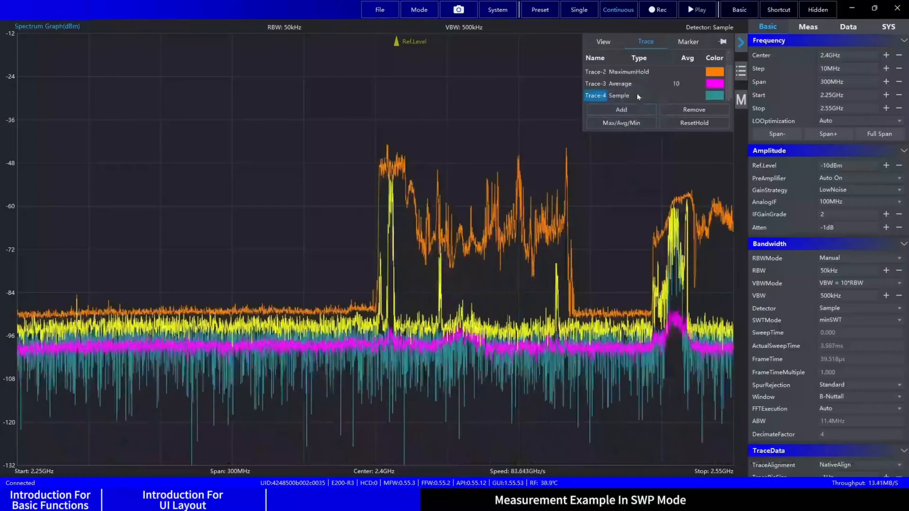
pyautogui.click(627, 96)
pyautogui.click(629, 170)
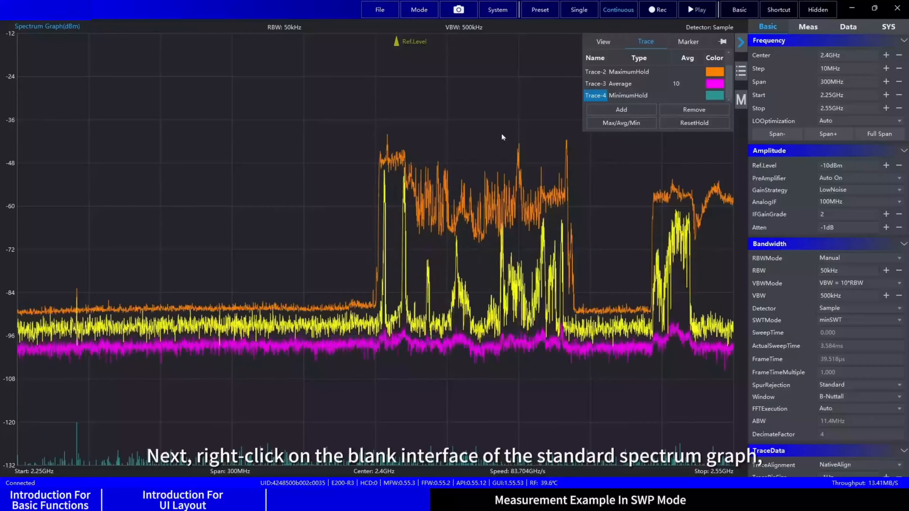
# Step: Create a marker pair on Trace-1 just below 2.4 GHz and run a Local Peak Search on marker M1D
pyautogui.rightClick(348, 79)
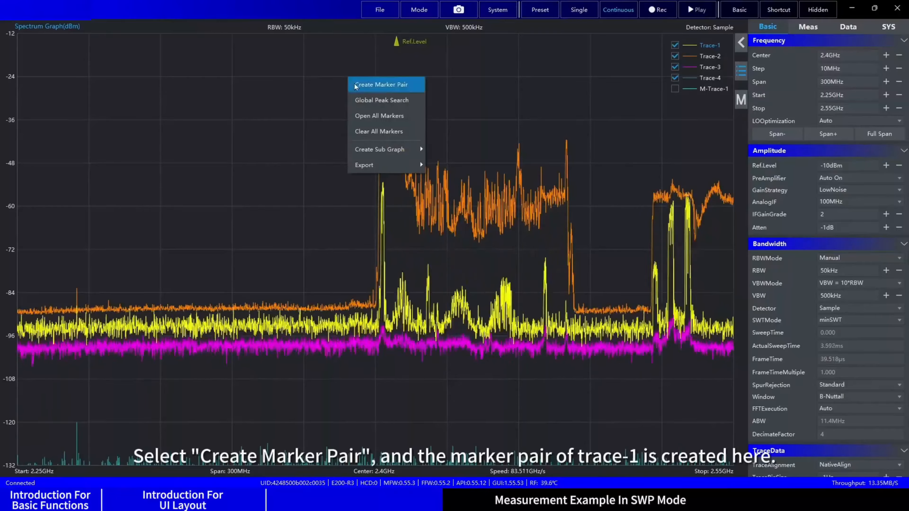
pyautogui.click(368, 86)
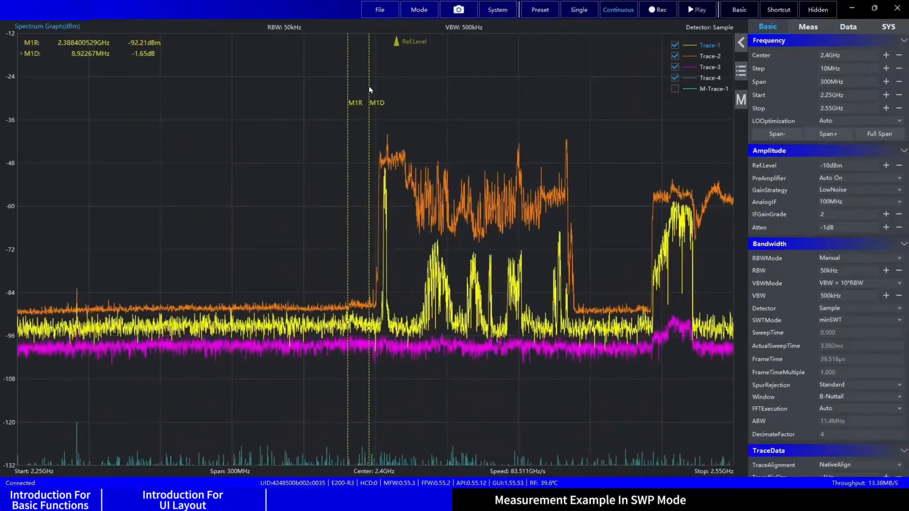
pyautogui.click(175, 186)
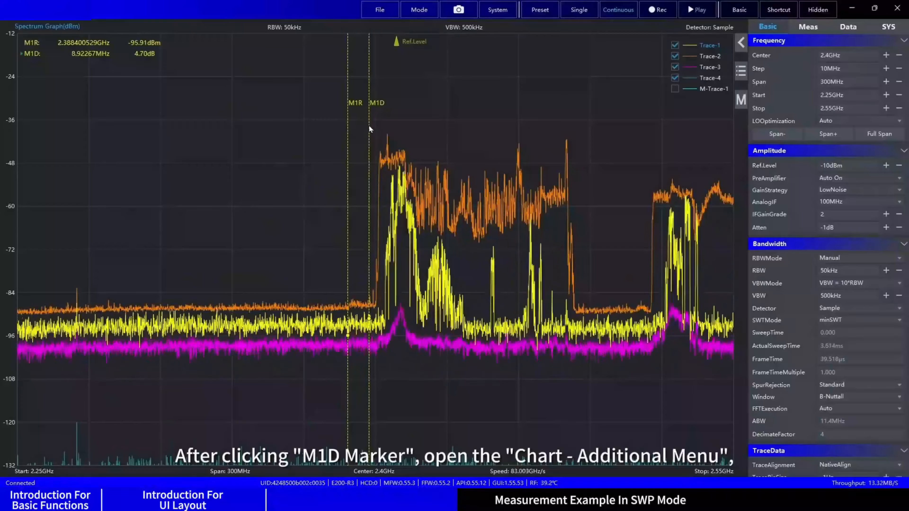
pyautogui.rightClick(370, 127)
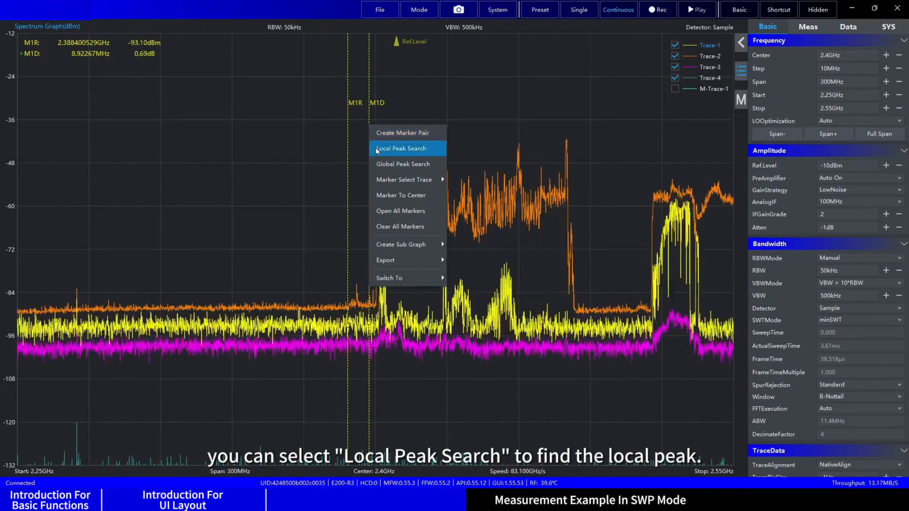
pyautogui.click(376, 148)
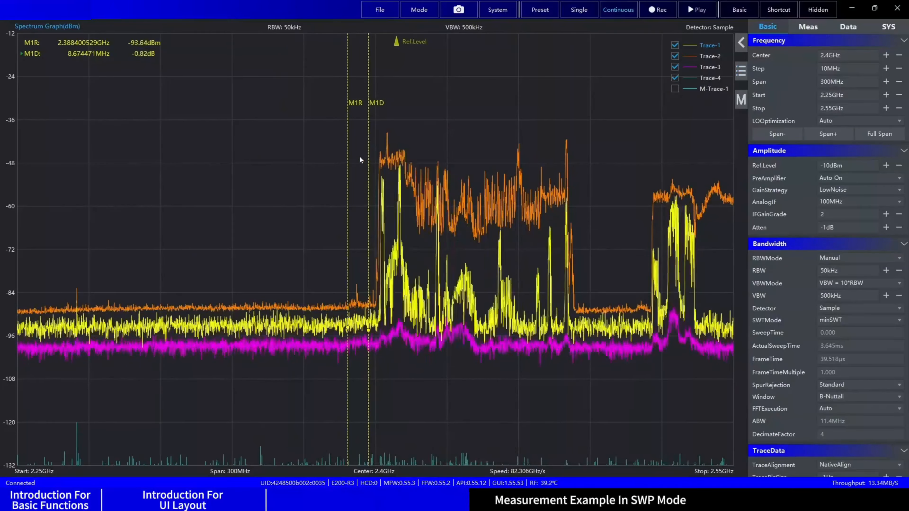
# Step: Run a Global Peak Search on marker M1R and center the spectrum on it with Marker To Center
pyautogui.click(346, 167)
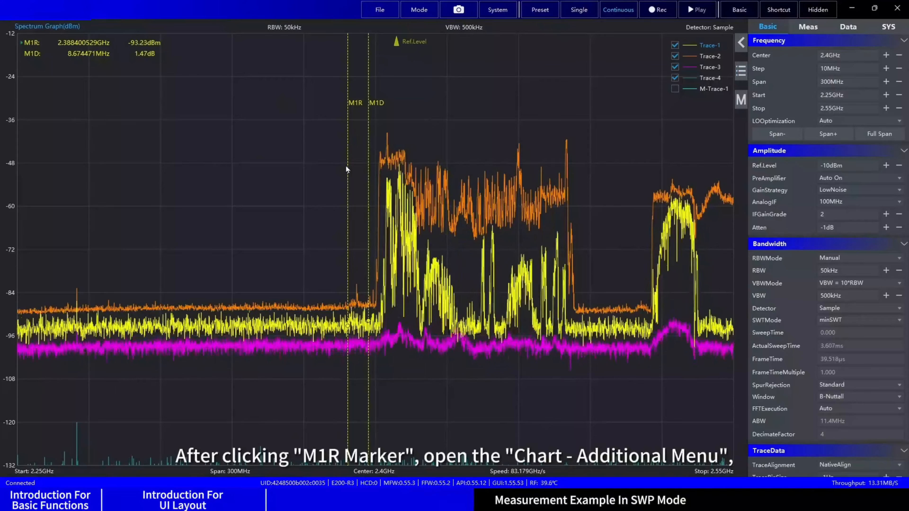
pyautogui.rightClick(346, 167)
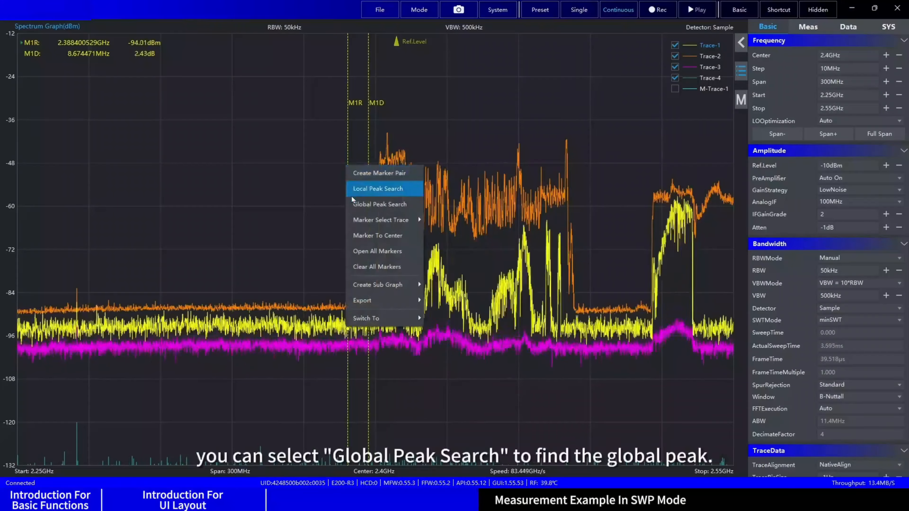
pyautogui.click(355, 205)
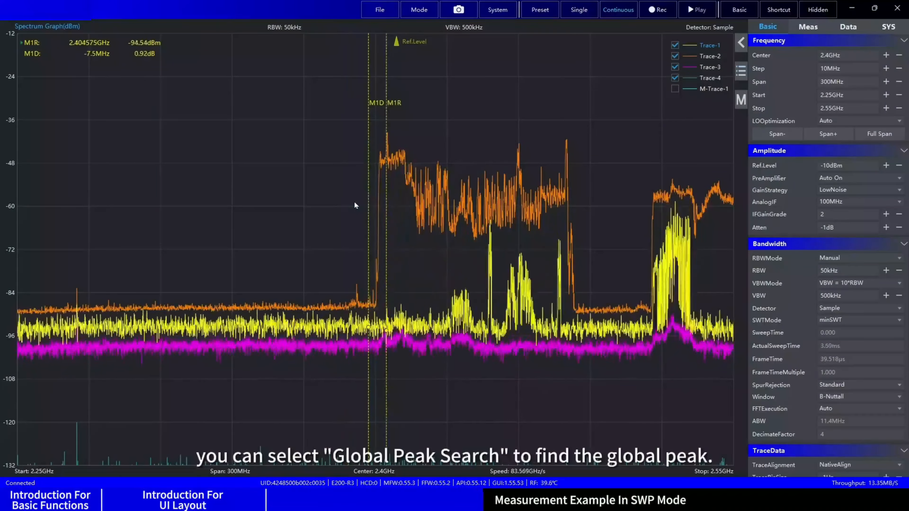
pyautogui.rightClick(501, 93)
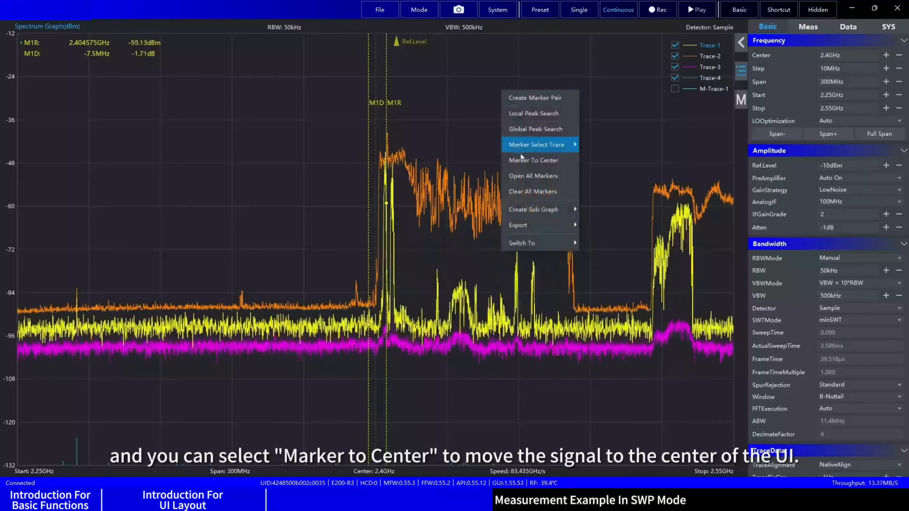
pyautogui.click(526, 162)
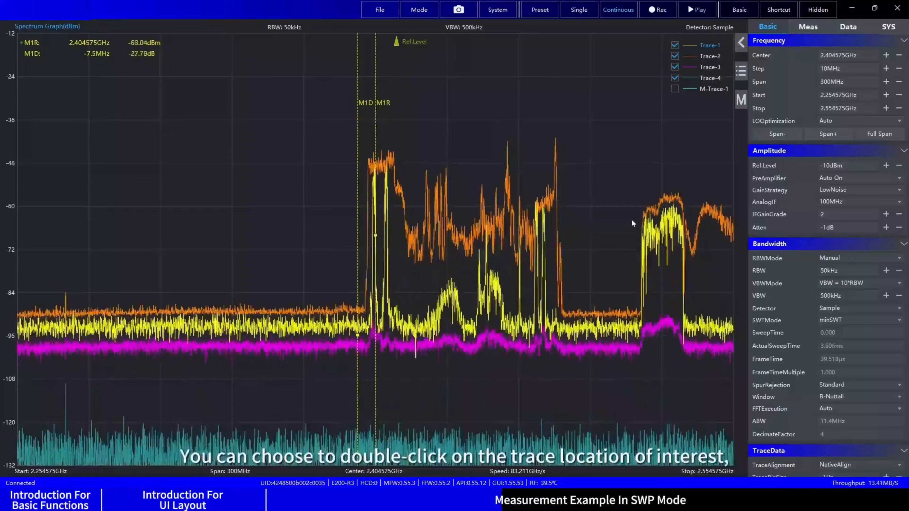
# Step: Move marker M1R onto the signal block near the upper end of the span, at about 2.523 GHz
pyautogui.doubleClick(658, 190)
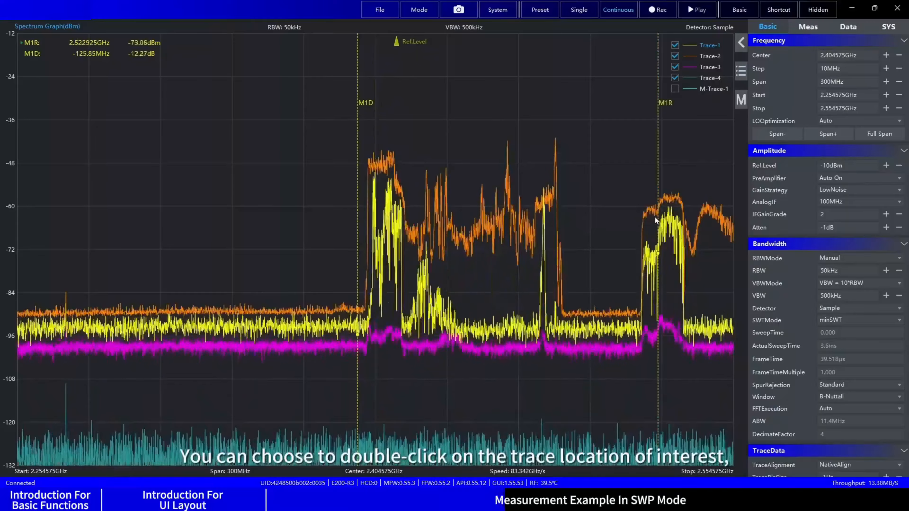
# Step: Center the spectrum on marker M1R at 2.522925 GHz with Marker To Center
pyautogui.rightClick(658, 185)
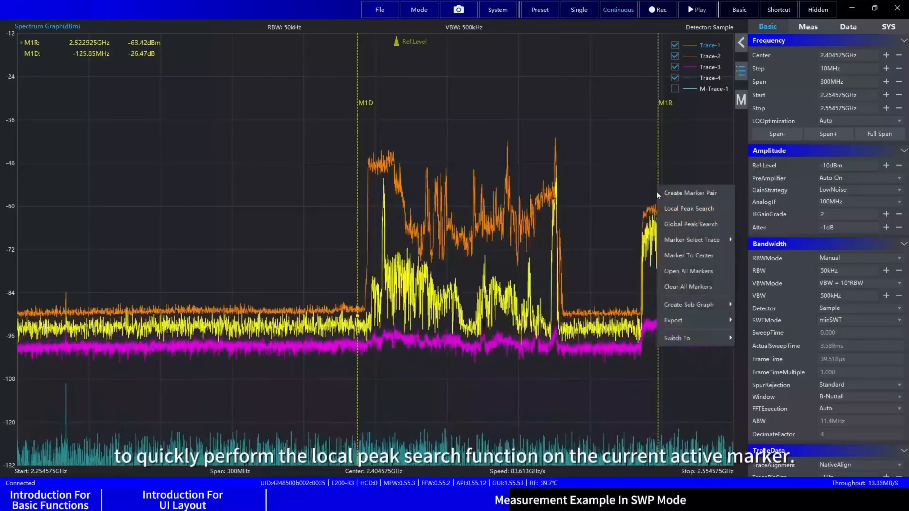
pyautogui.click(666, 260)
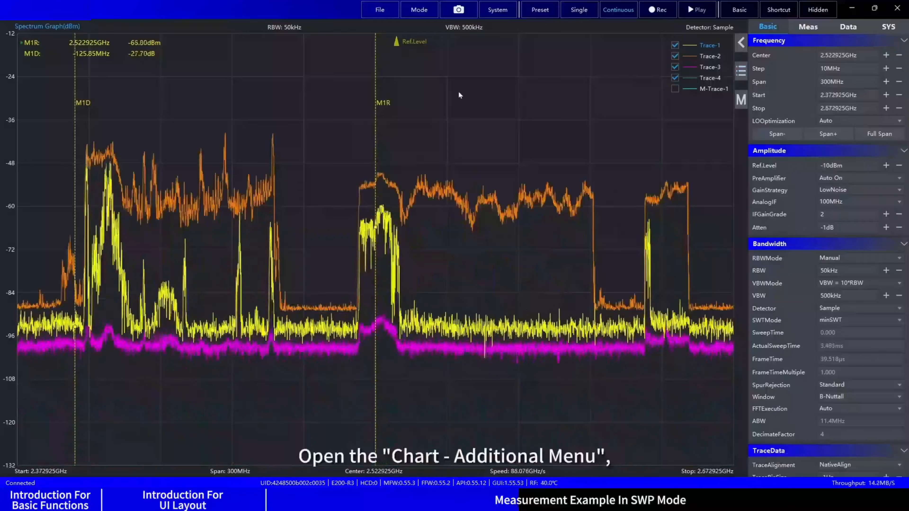
# Step: Clear all existing markers and place a new marker on the central signal block at about 2.524 GHz
pyautogui.rightClick(458, 91)
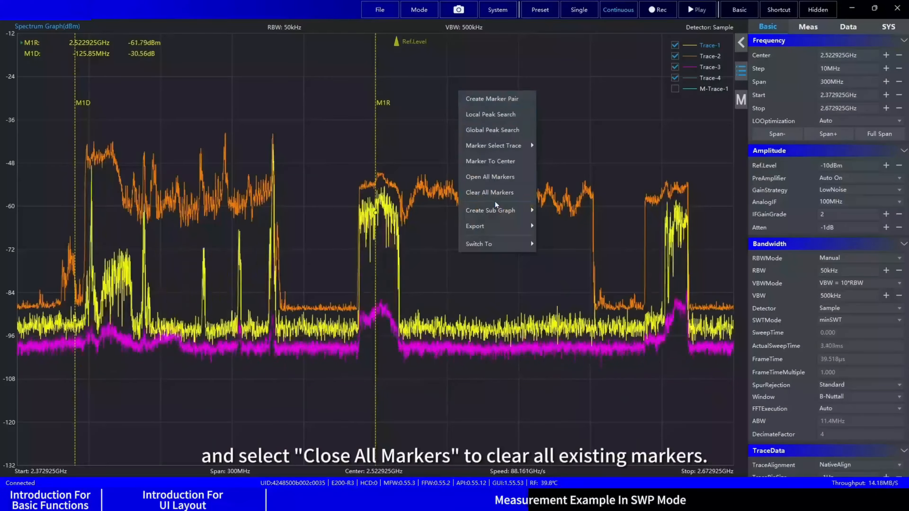
pyautogui.click(489, 192)
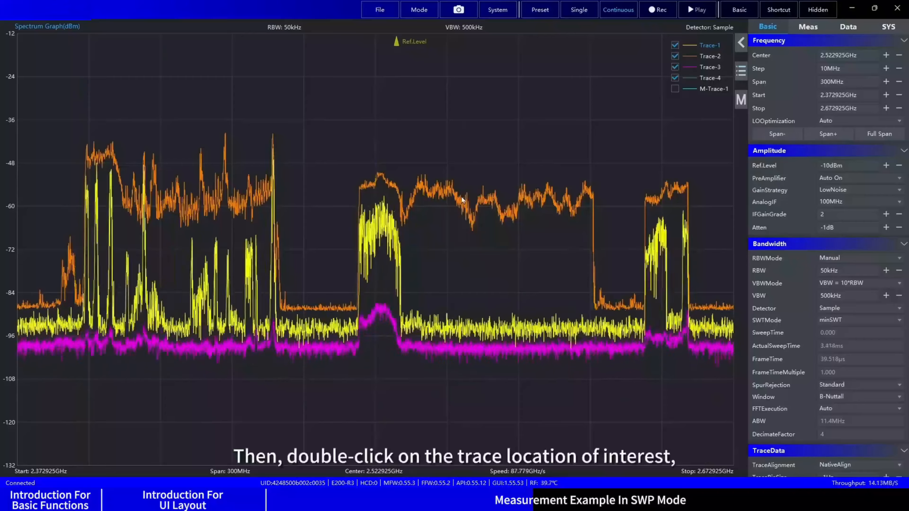
pyautogui.doubleClick(382, 191)
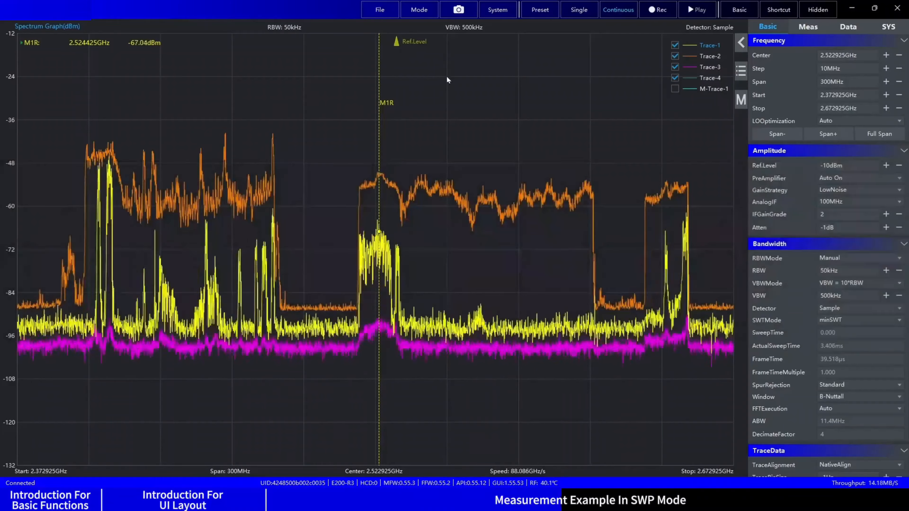
# Step: Create a Zoom Graph of the signal block near the upper end of the span, from about 2.622 to 2.660 GHz
pyautogui.rightClick(447, 79)
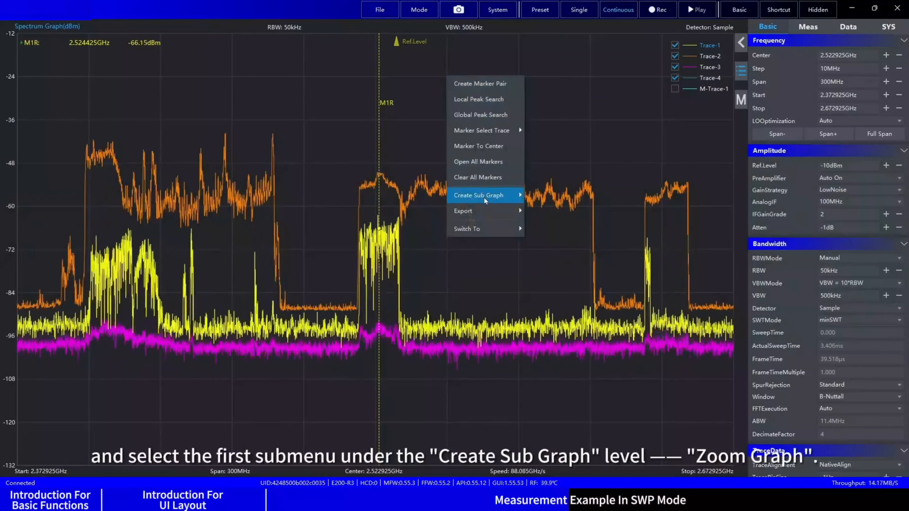
pyautogui.moveTo(485, 200)
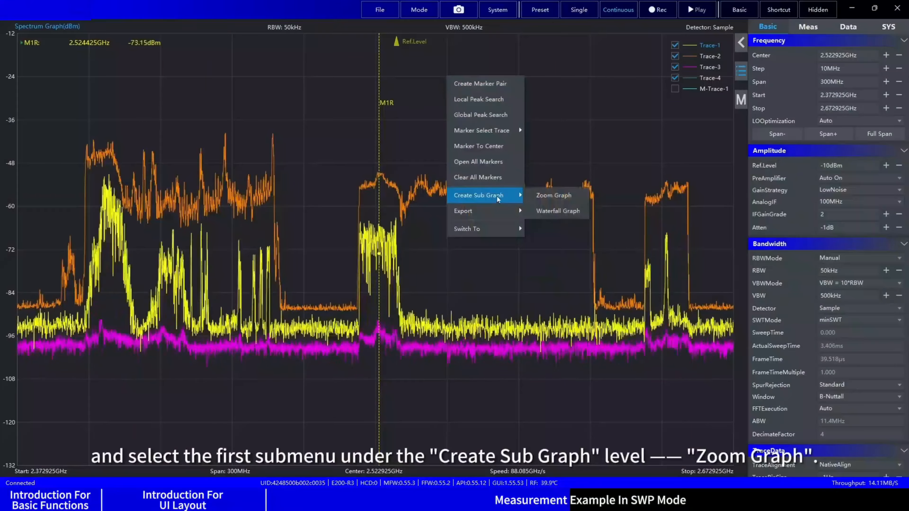
pyautogui.click(549, 196)
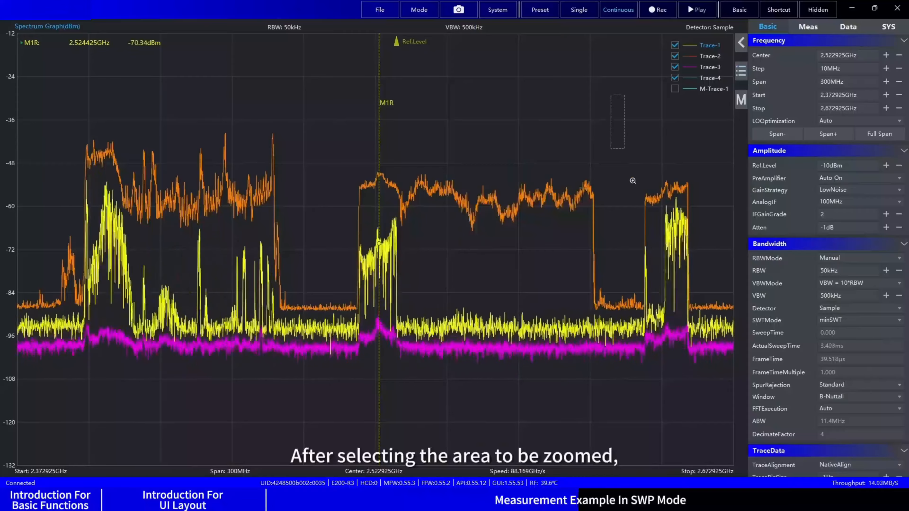
pyautogui.moveTo(632, 181); pyautogui.dragTo(698, 419)
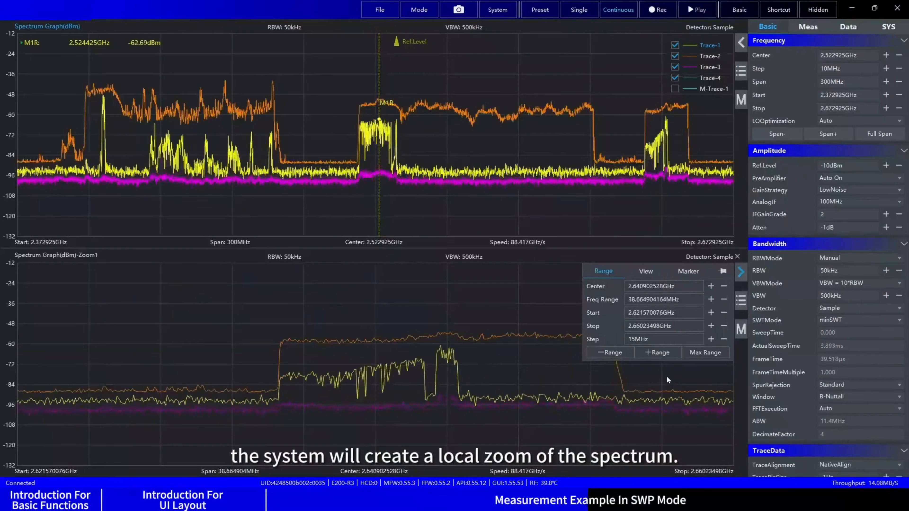
# Step: Create a Waterfall Graph as a sub graph of the main spectrum graph
pyautogui.rightClick(546, 64)
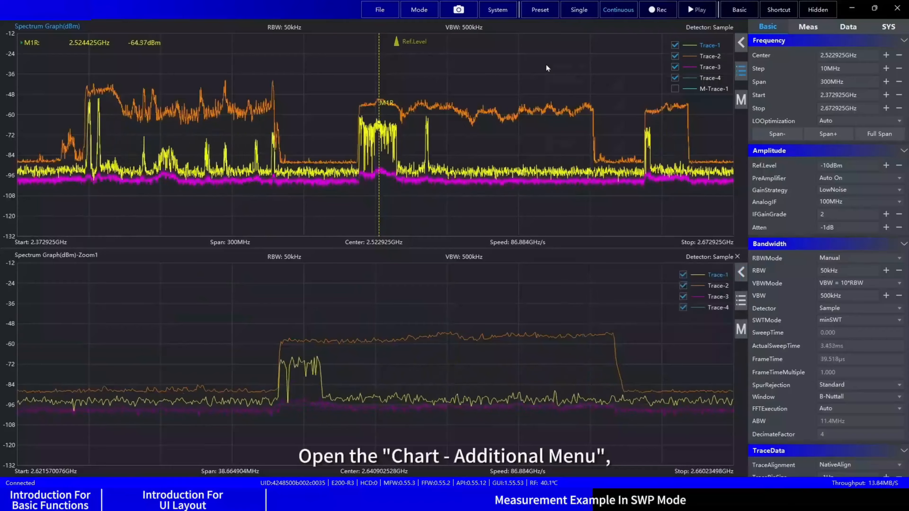
pyautogui.rightClick(546, 64)
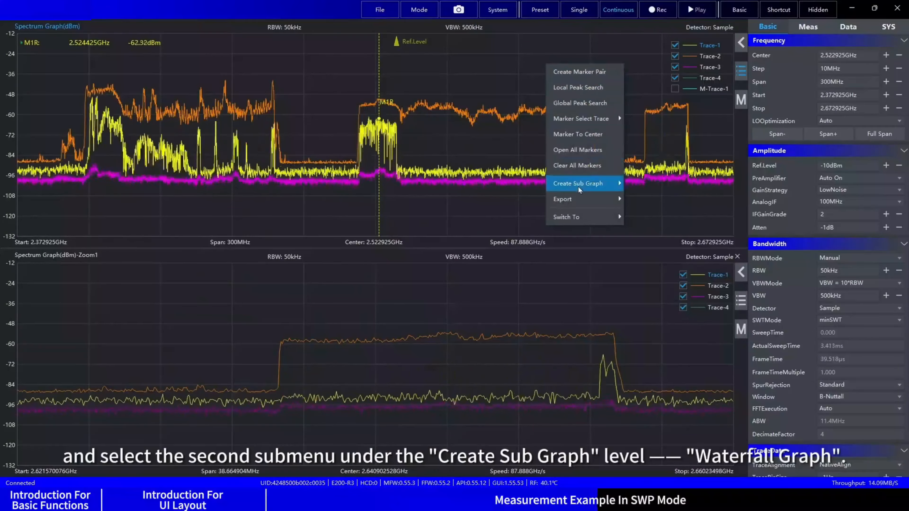
pyautogui.moveTo(579, 188)
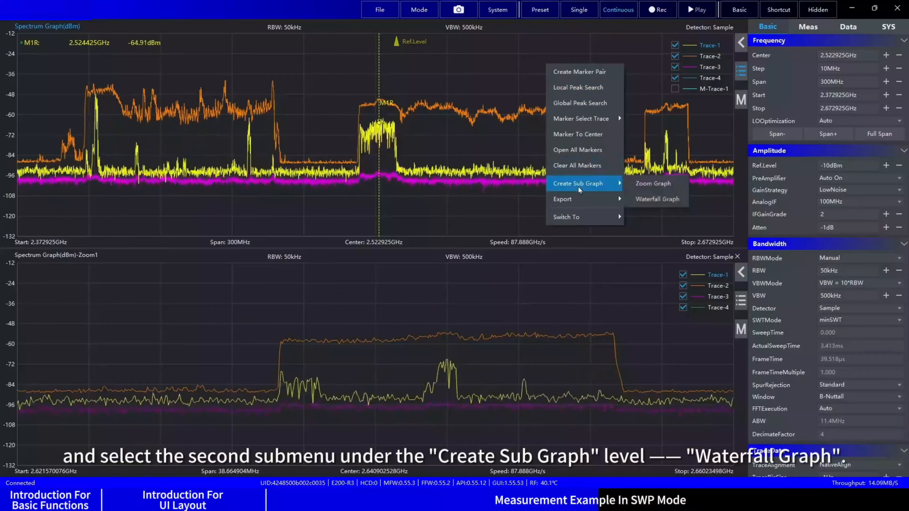
pyautogui.click(663, 199)
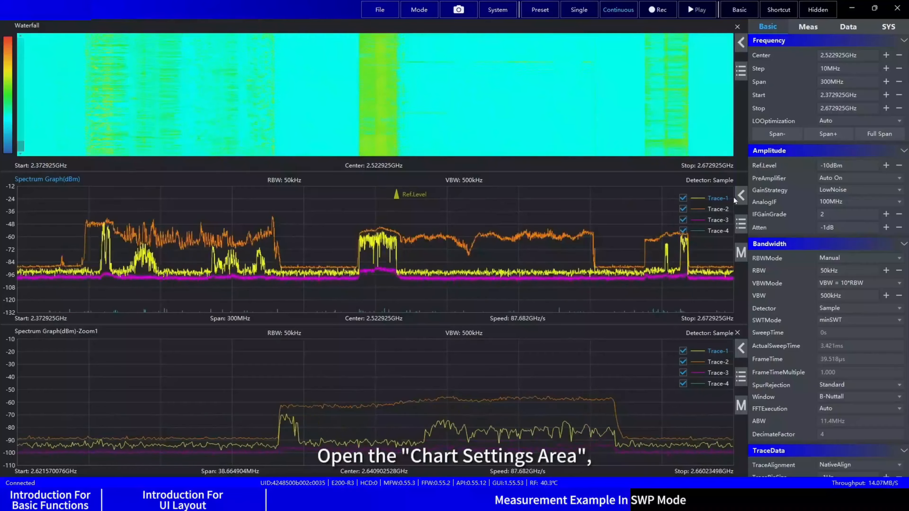
# Step: Remove Trace-4, Trace-3 and Trace-2 from the main spectrum graph, leaving only Trace-1
pyautogui.click(740, 195)
pyautogui.click(644, 198)
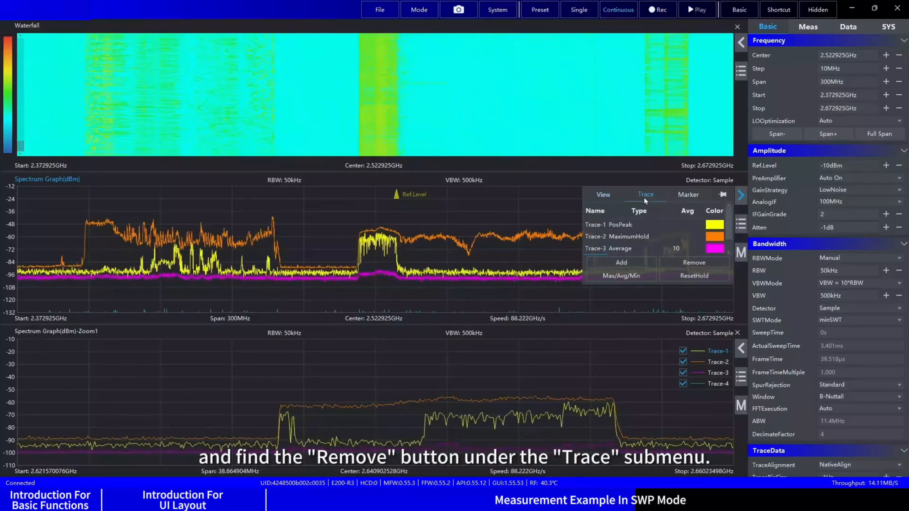
pyautogui.click(694, 266)
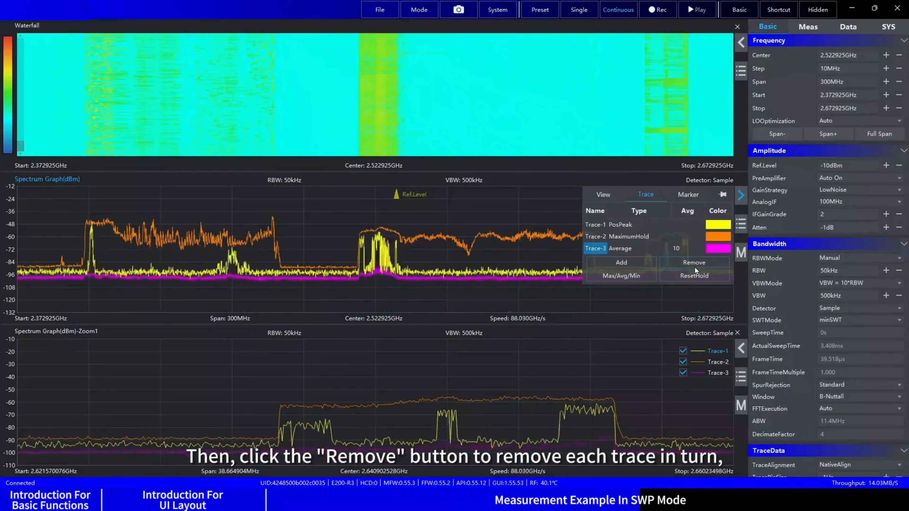
pyautogui.click(694, 263)
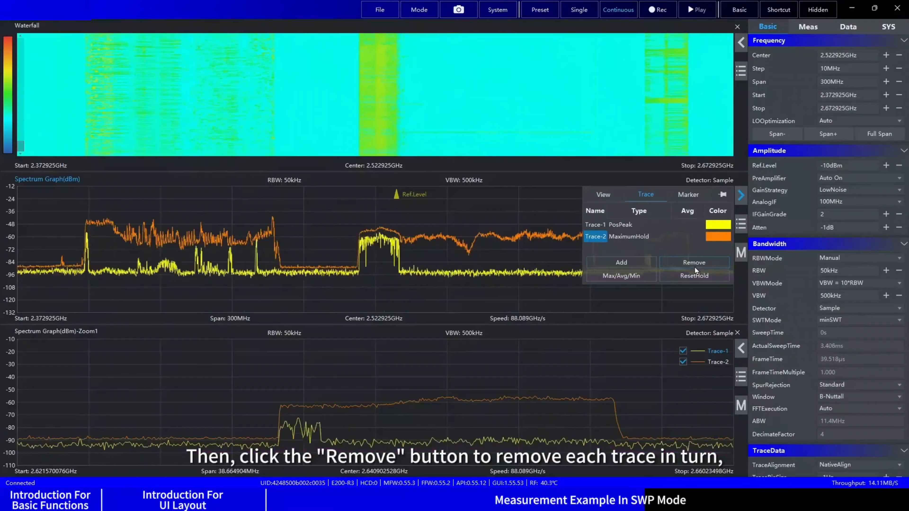
pyautogui.click(694, 262)
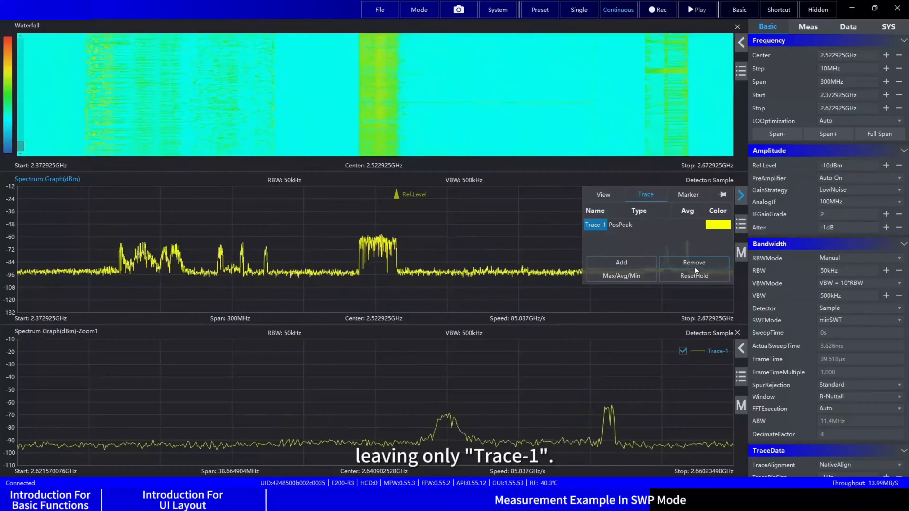
pyautogui.click(551, 240)
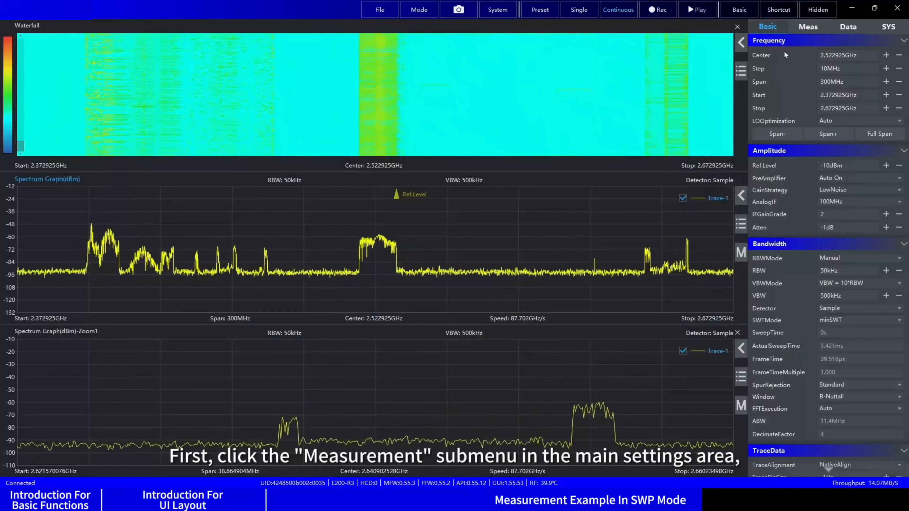
# Step: Start a ChannelPower measurement with center frequency 2.522925 GHz and measurement bandwidth 2 MHz, and apply Auto Set
pyautogui.click(806, 28)
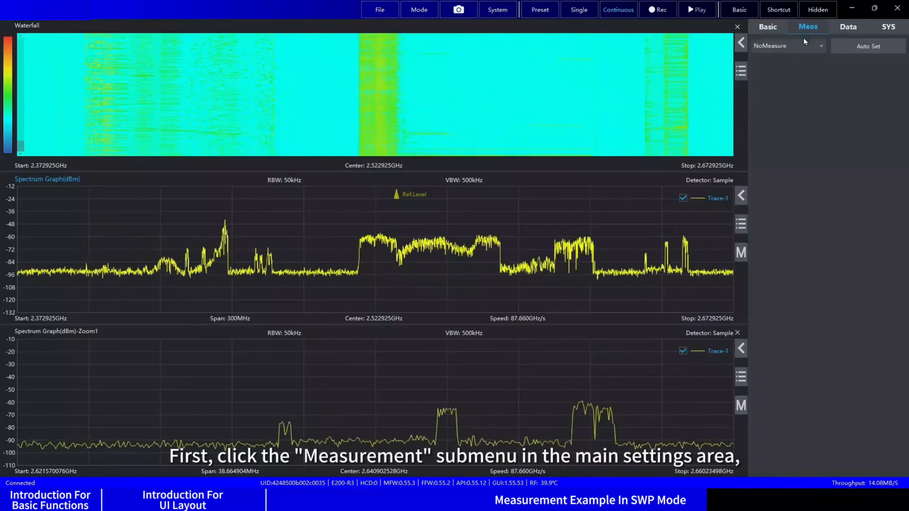
pyautogui.click(800, 43)
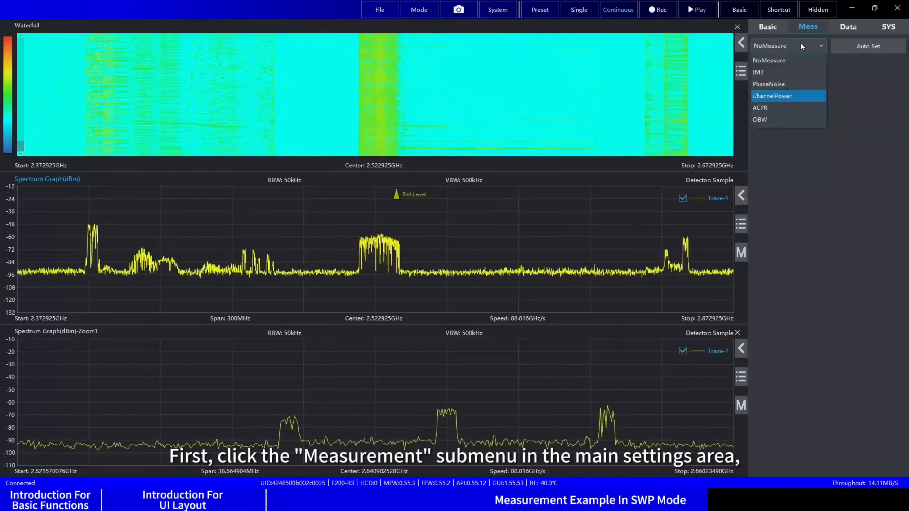
pyautogui.click(796, 96)
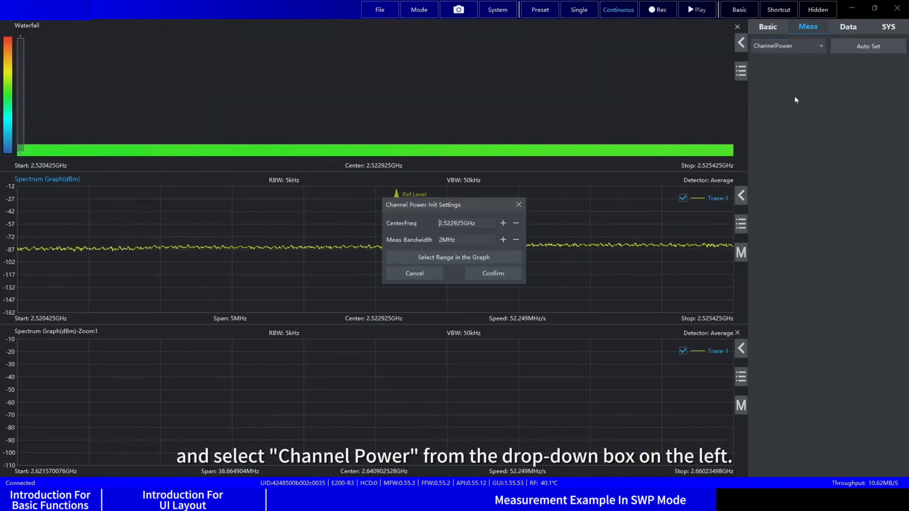
pyautogui.click(507, 271)
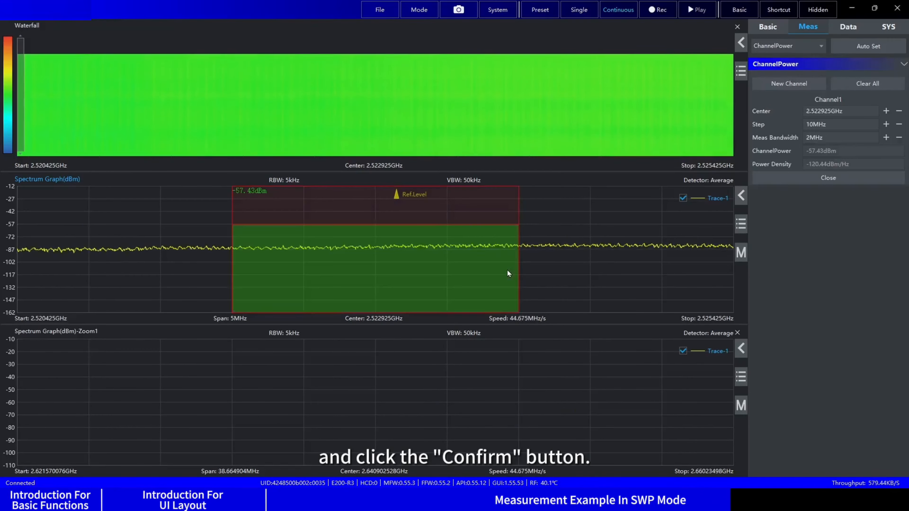
pyautogui.click(863, 47)
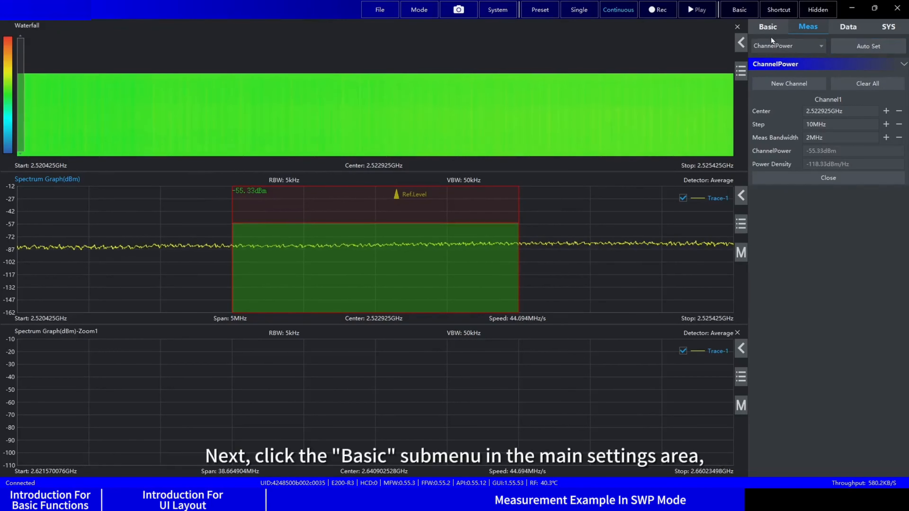
# Step: Set the frequency span to 300 MHz in the basic settings
pyautogui.click(766, 31)
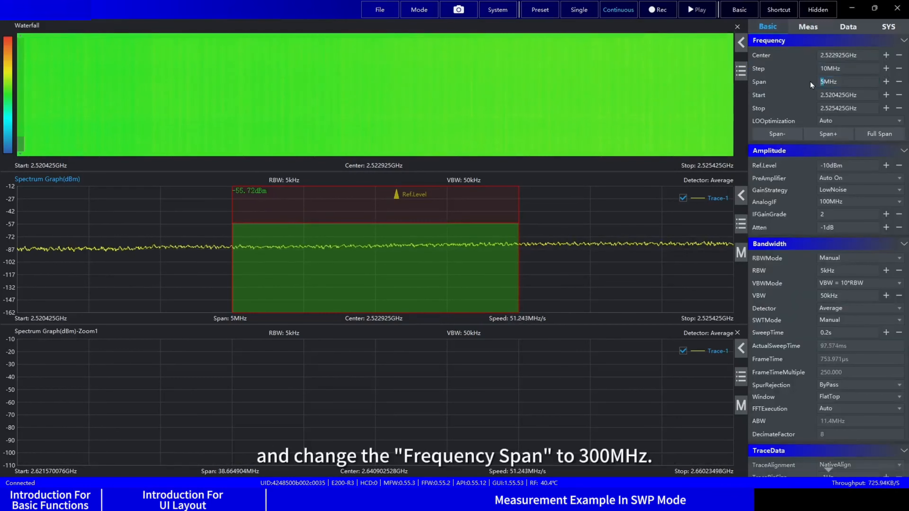
pyautogui.write('300')
pyautogui.press('Return')
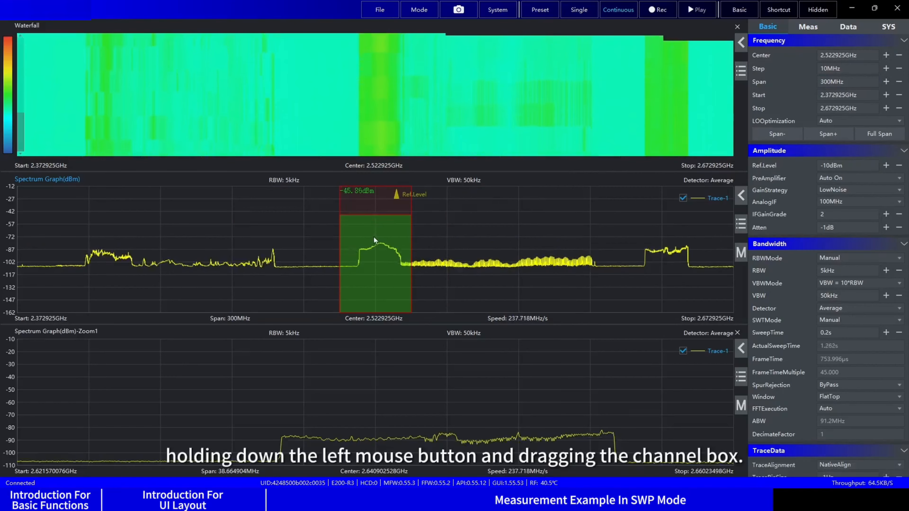
# Step: Shift the channel power box slightly toward higher frequencies, to about 2.53 GHz, and narrow it to about 22 MHz
pyautogui.moveTo(374, 238); pyautogui.dragTo(391, 242)
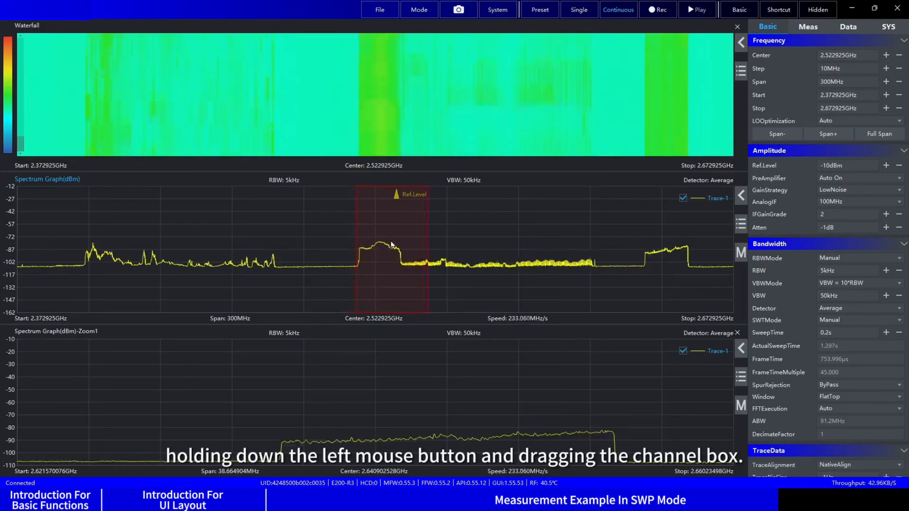
pyautogui.scroll(-1, 392, 242)
pyautogui.scroll(-1, 392, 243)
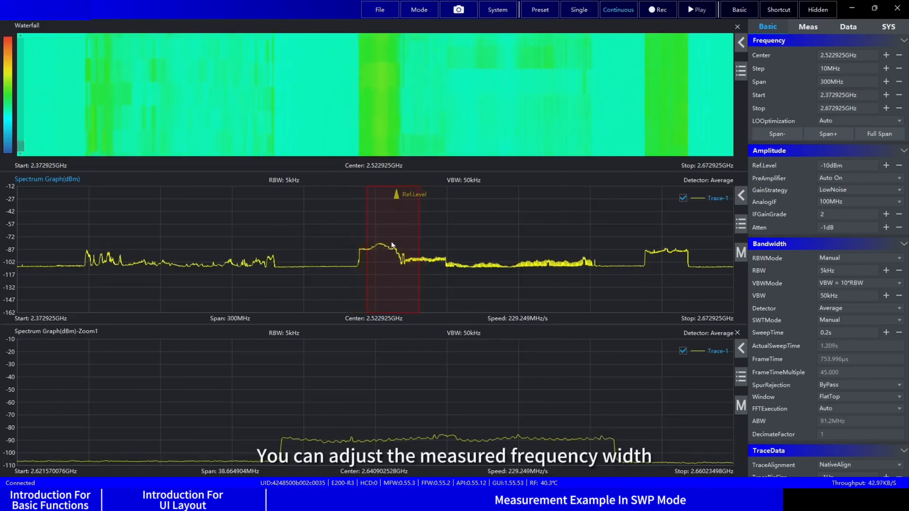